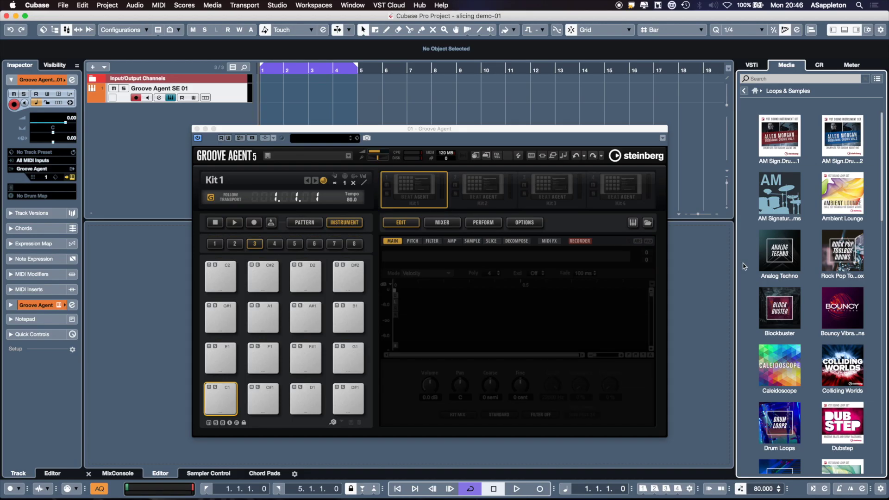
Step: Scroll the Loops & Samples libraries to Hip Hop Vault and audition the 90s Hip Hop Smooth Loop A Major
scroll(744, 267, "down", 5)
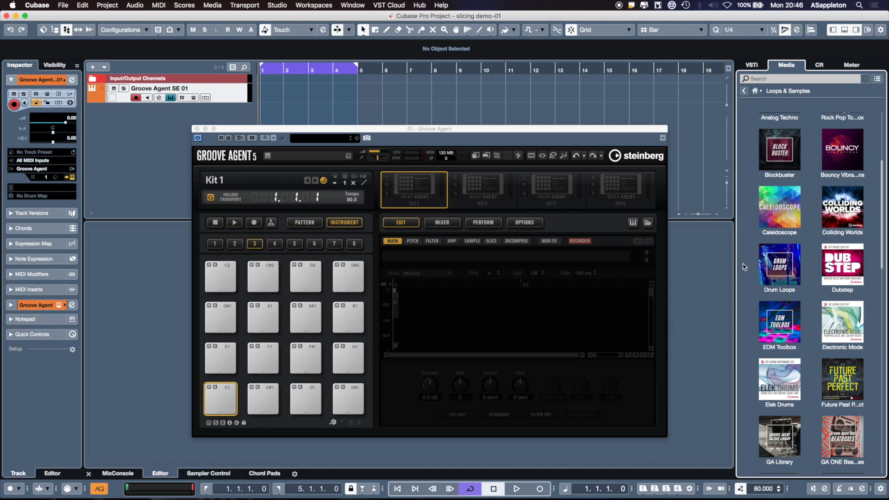
scroll(744, 267, "down", 4)
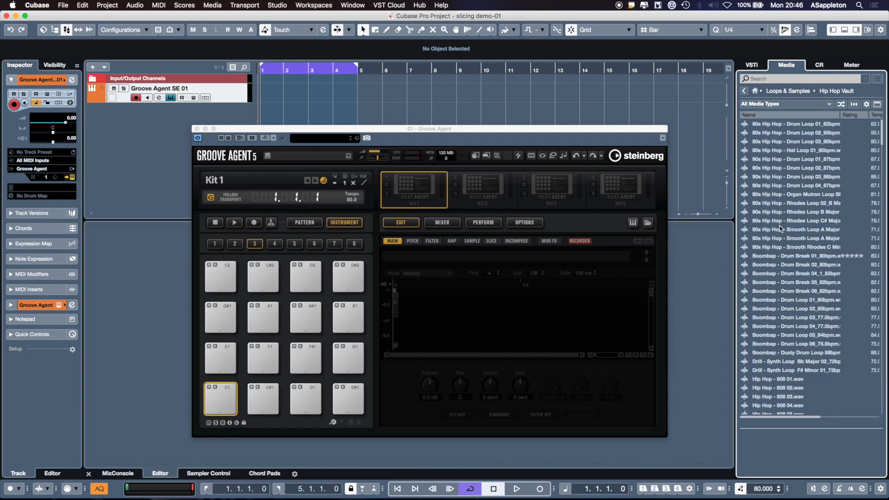
left_click(785, 238)
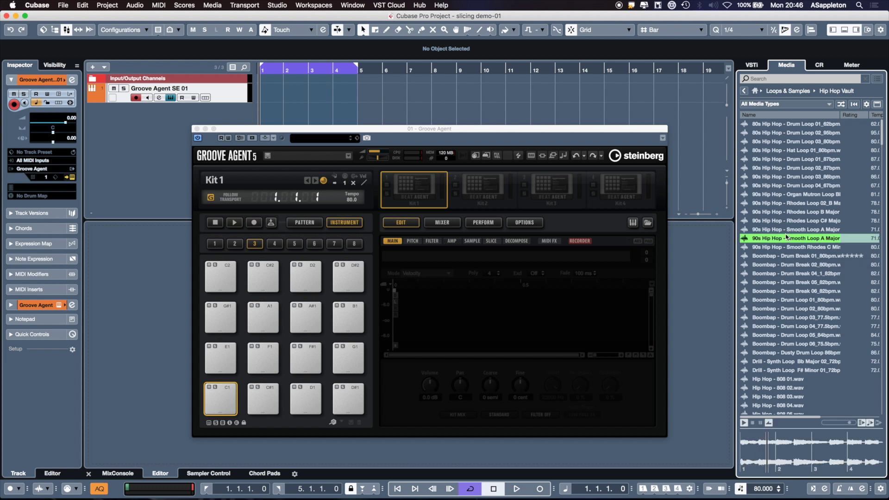
Step: Step down the Hip Hop Vault list to audition the next loop
key("Down")
key("Down")
key("Down")
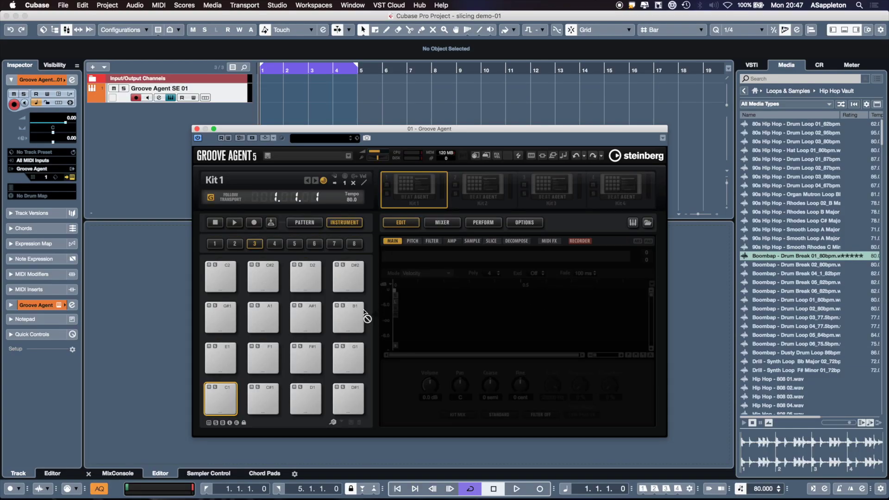
Step: Load Boombap - Drum Break 01_80bpm onto pad C1 and zoom out to its full waveform
left_click_drag(268, 346, 208, 397)
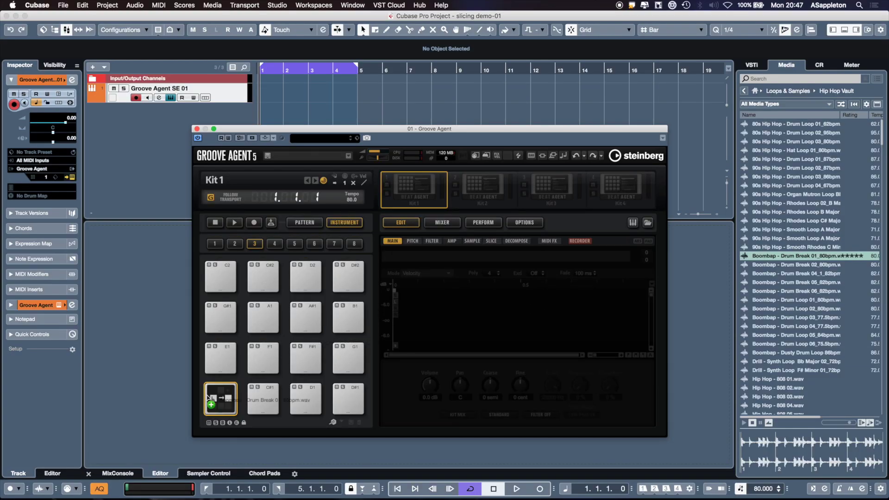
left_click_drag(208, 397, 208, 396)
left_click_drag(222, 400, 222, 399)
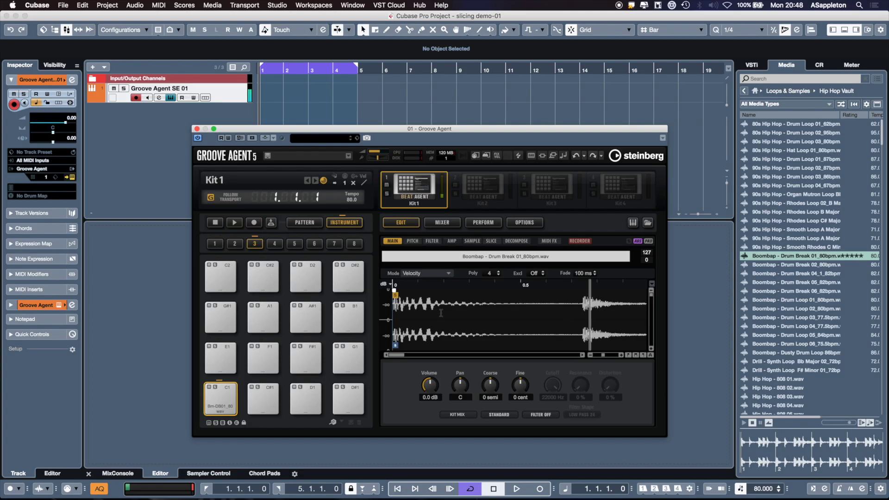
left_click(636, 355)
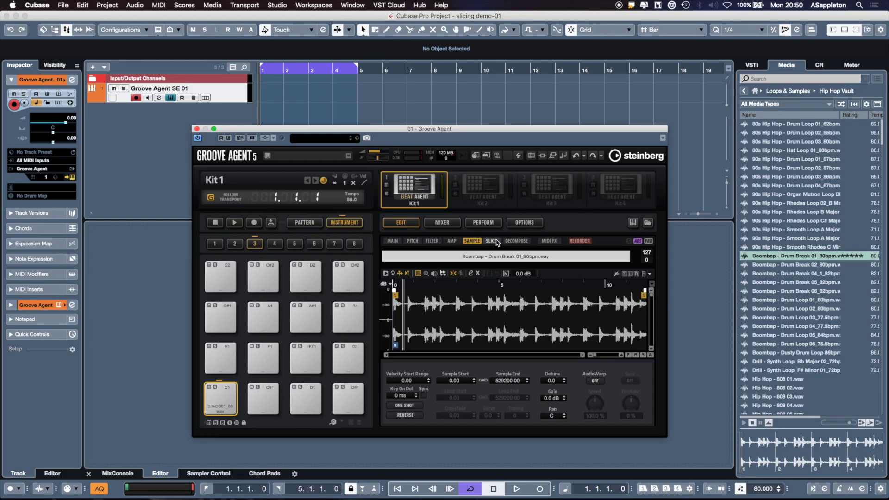
Step: Create 16 slices of the break from the SLICE page and view its pattern pad G#-1
left_click(491, 241)
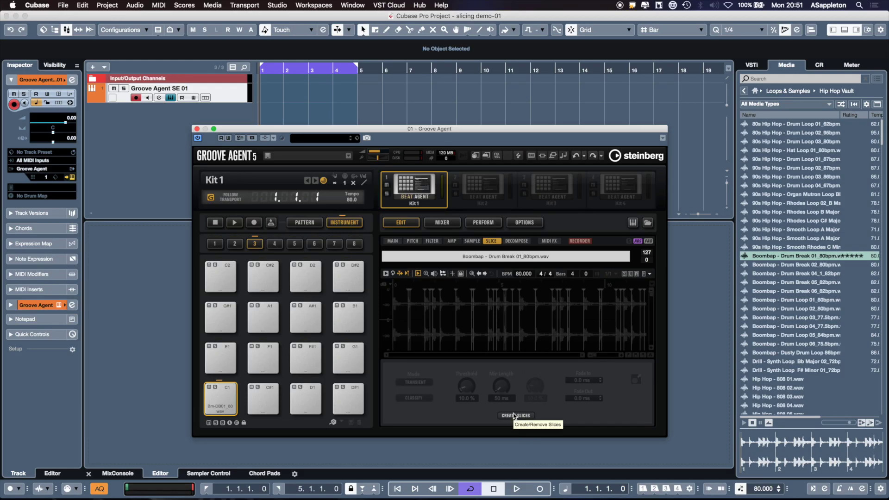
left_click(514, 416)
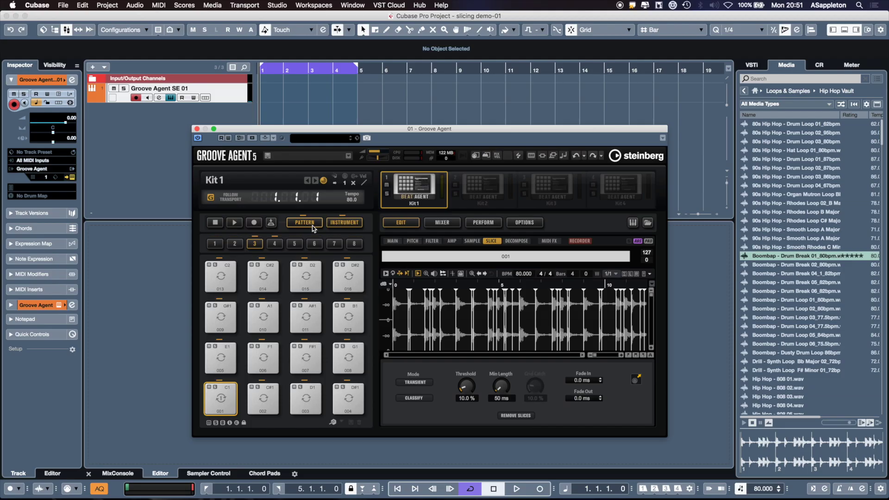
left_click(314, 224)
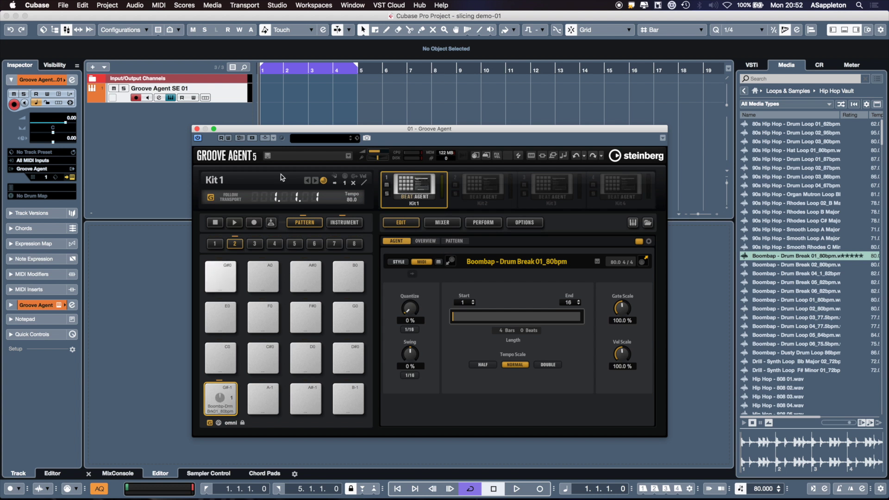
Step: Move the Groove Agent window up and right, then drag pad G#-1's pattern toward the track
left_click_drag(308, 129, 414, 101)
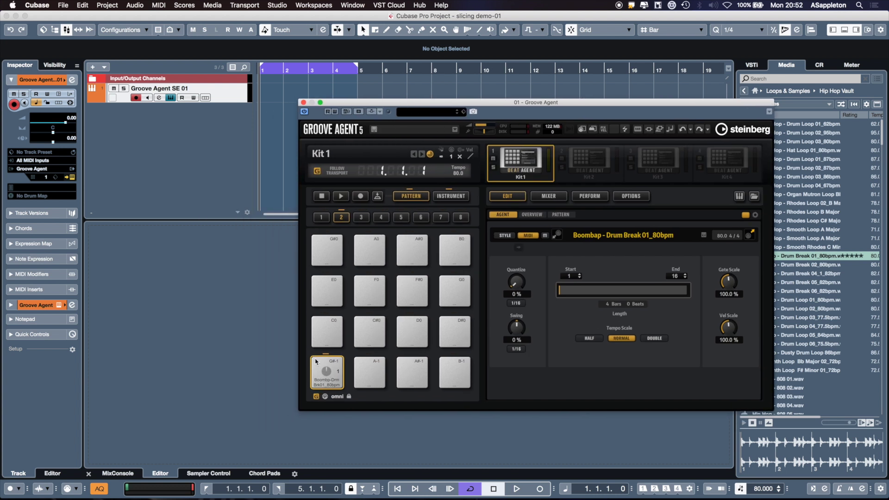
left_click_drag(327, 386, 468, 346)
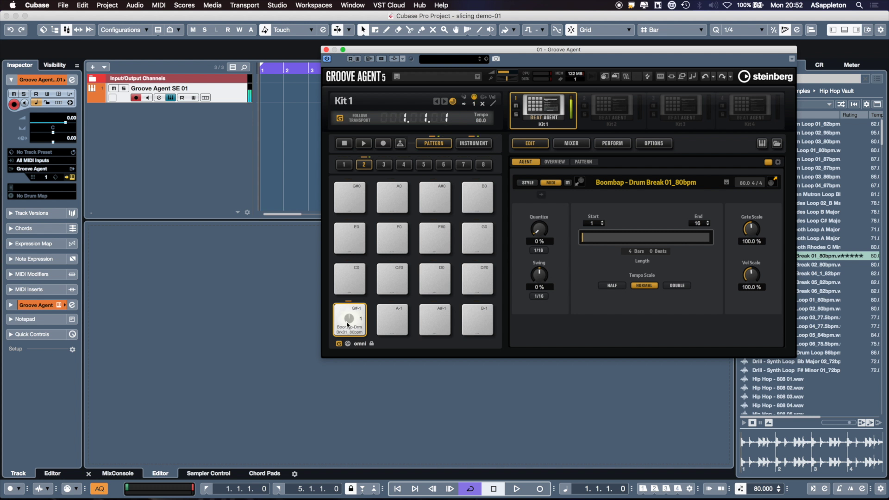
left_click_drag(333, 283, 266, 96)
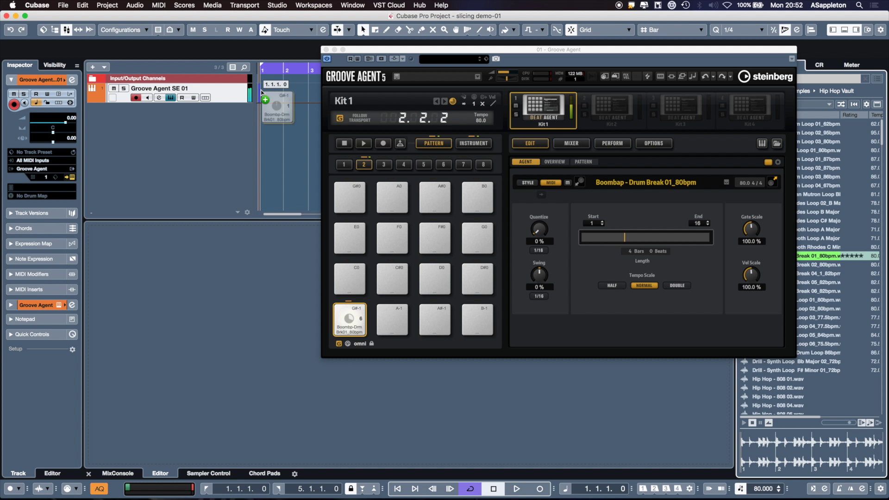
Step: Drop pad G#-1's pattern as a MIDI part at bar 1 and move the plugin window aside
left_click_drag(262, 91, 263, 93)
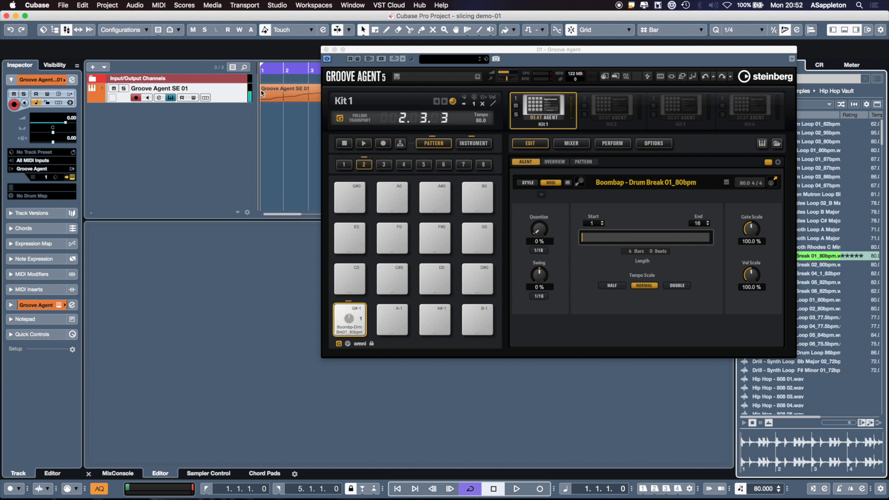
left_click_drag(386, 52, 231, 148)
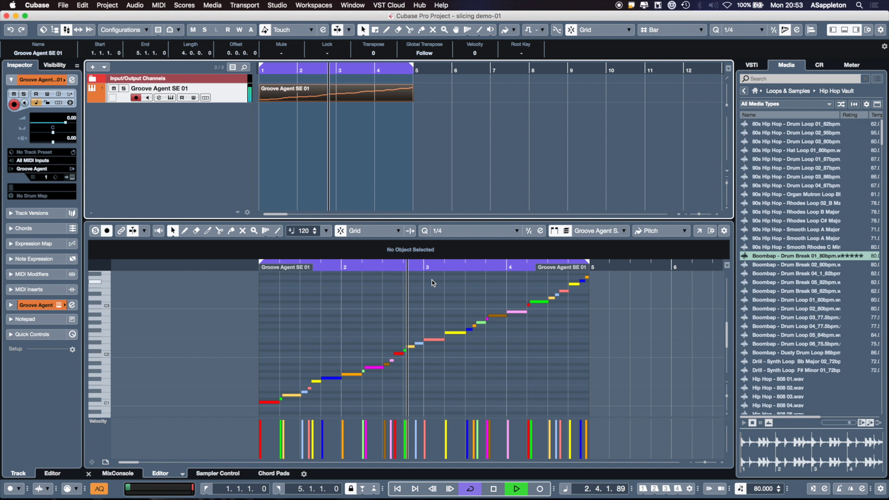
Step: Stop playback and repitch slice notes: orange to F#1, red C2 to B1, yellow to D2
key("space")
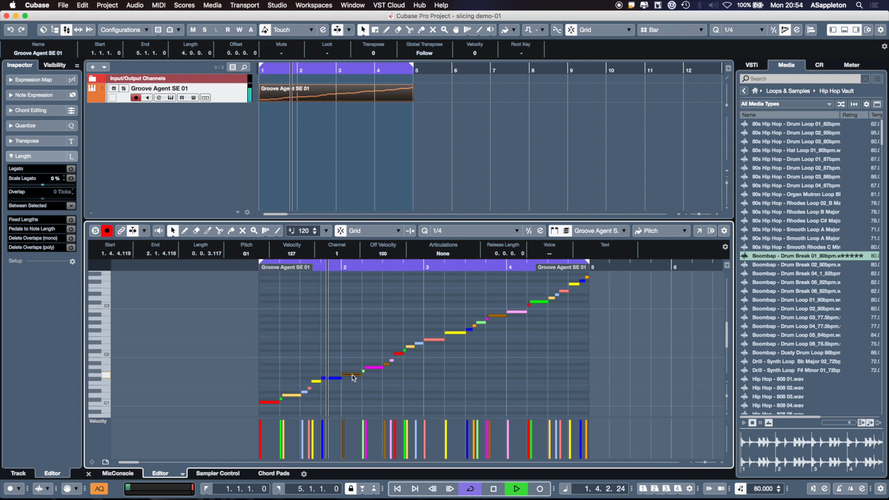
left_click_drag(353, 375, 354, 378)
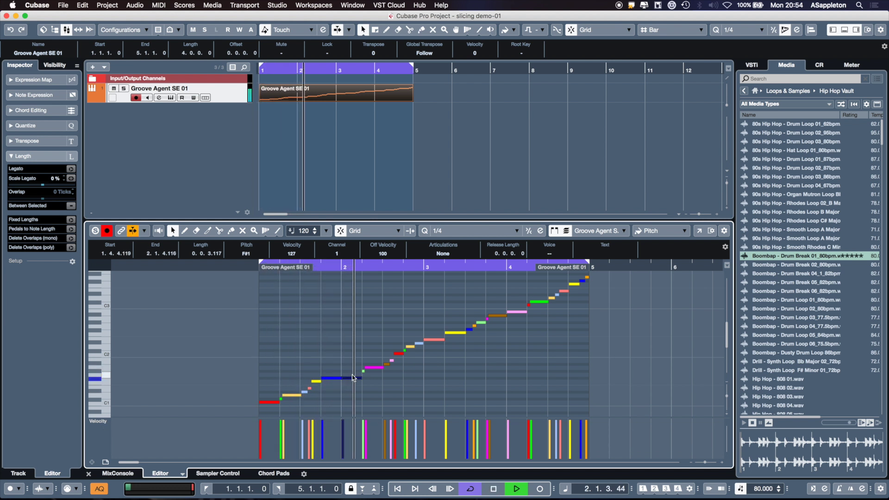
left_click(399, 354)
left_click_drag(400, 355, 399, 361)
left_click(456, 333)
key("Down")
key("Down")
key("Down")
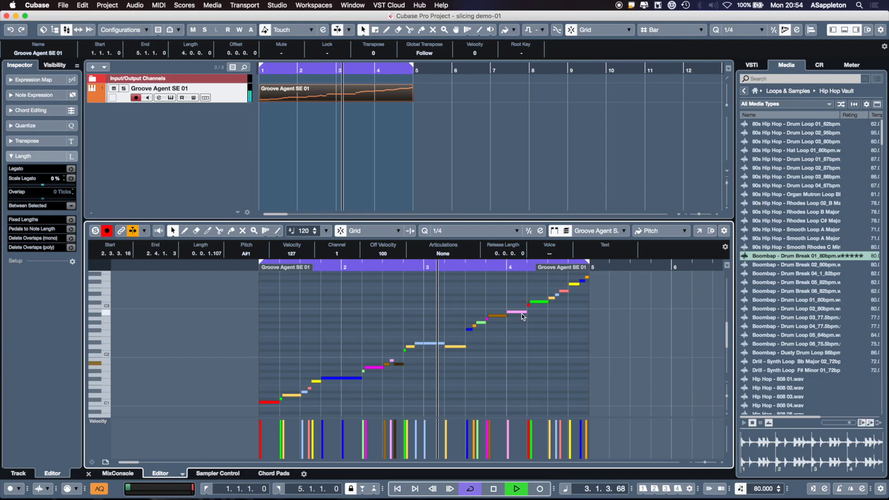
left_click(429, 344)
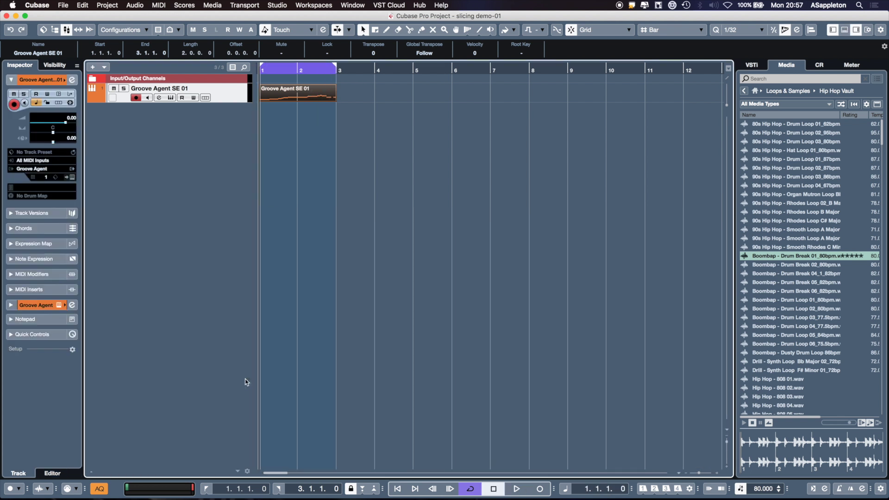
Step: Open the part's notes in the Key Editor and open Groove Agent via Edit Instrument
key("Return")
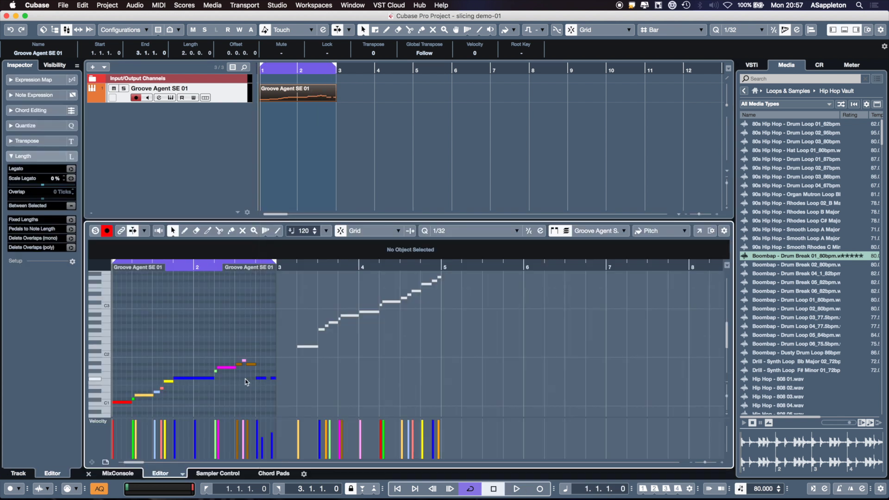
left_click(171, 97)
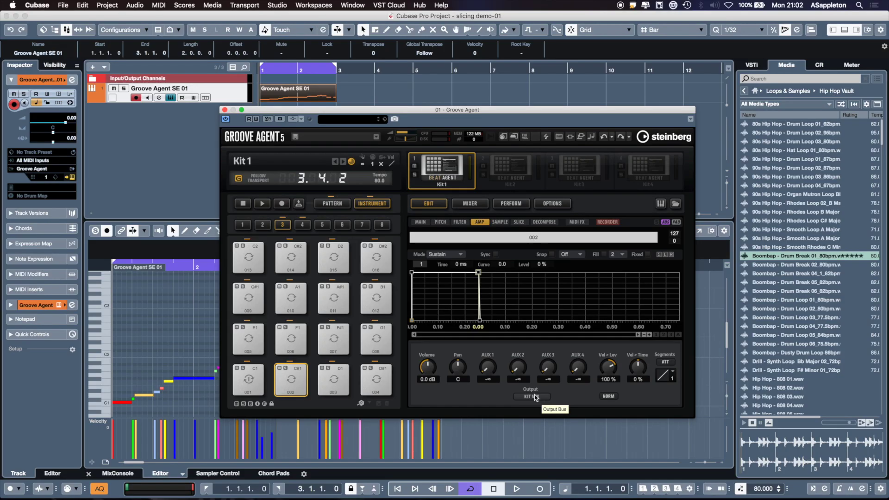
Step: Route slice pad 002's output to Agent > AUX FX 1 instead of the Kit Mix
left_click(536, 398)
mouse_move(537, 416)
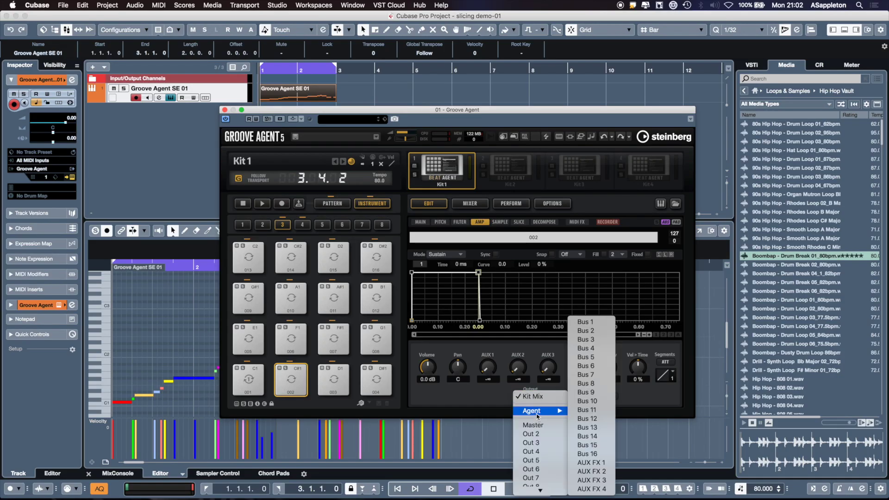
left_click(588, 463)
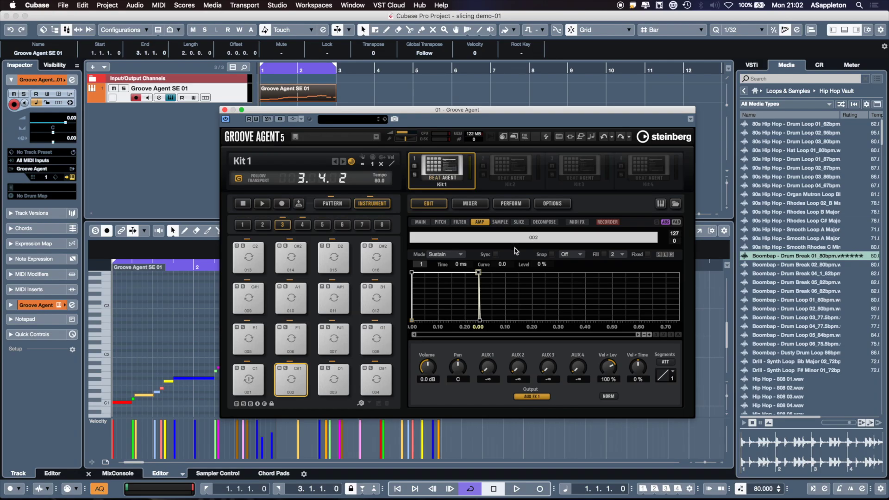
left_click(470, 204)
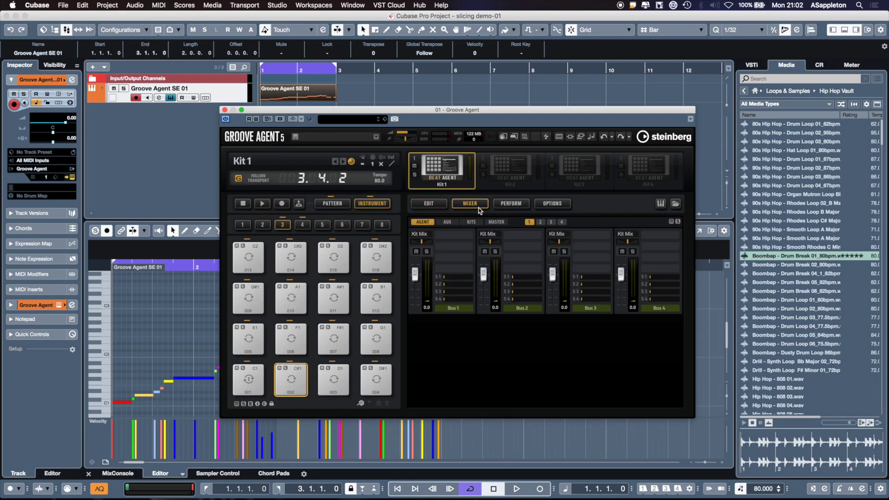
Step: Load a Reverb effect into the AUX FX 1 slot on the Mixer's AUX page
left_click(447, 222)
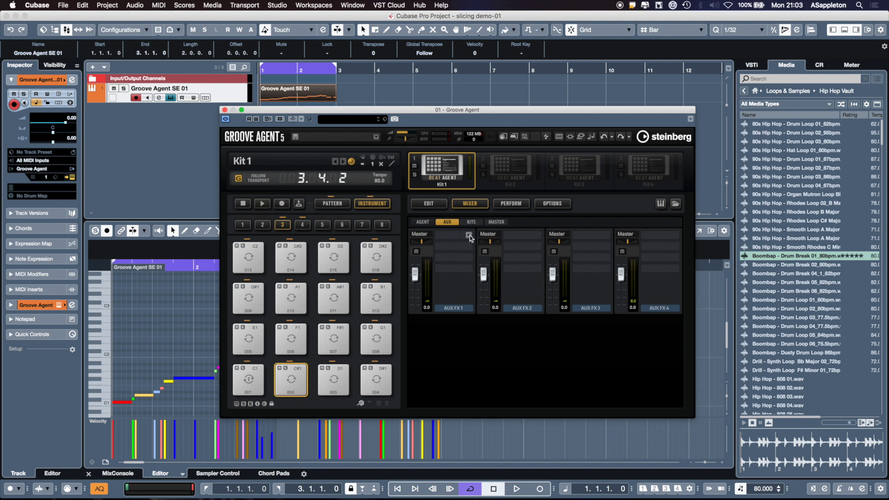
left_click(469, 236)
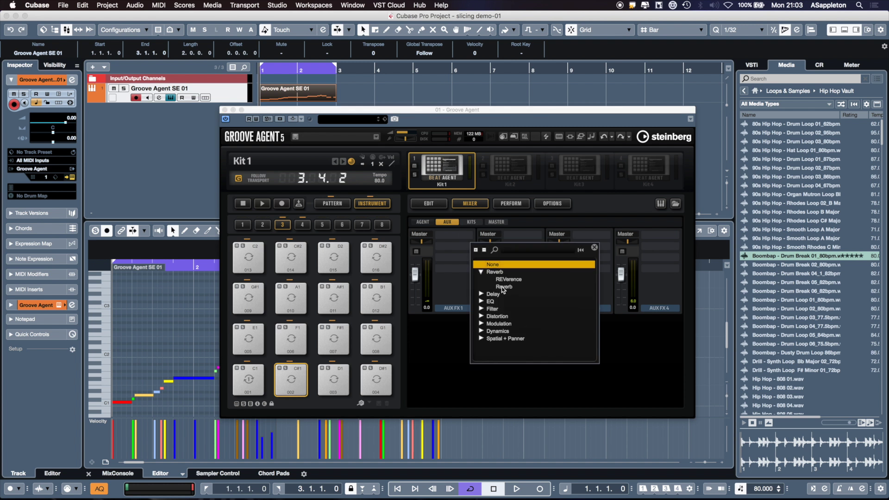
double_click(503, 288)
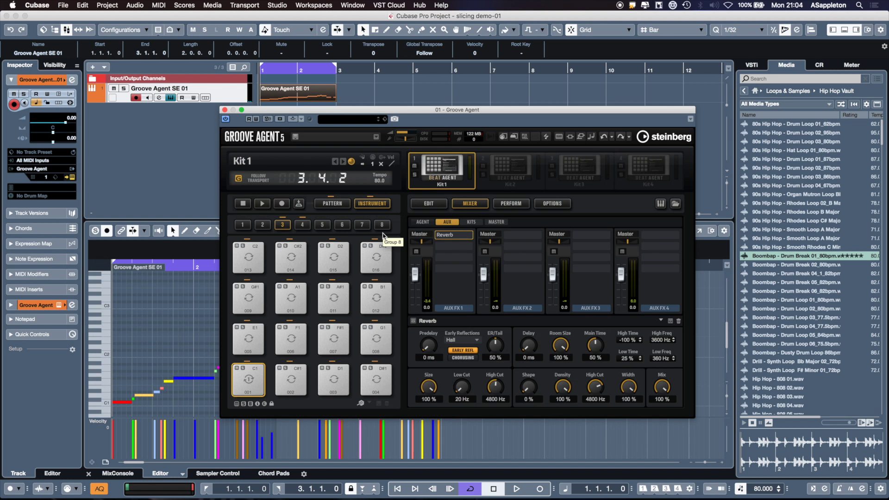
left_click(436, 205)
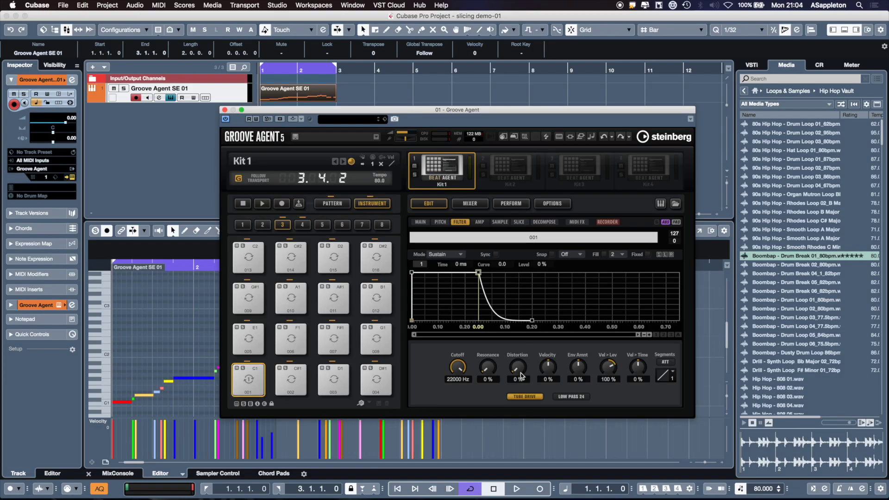
Step: Turn pad 001's filter Distortion up from 0 % to about 23 %
scroll(519, 370, "up", 1)
left_click_drag(522, 369, 519, 355)
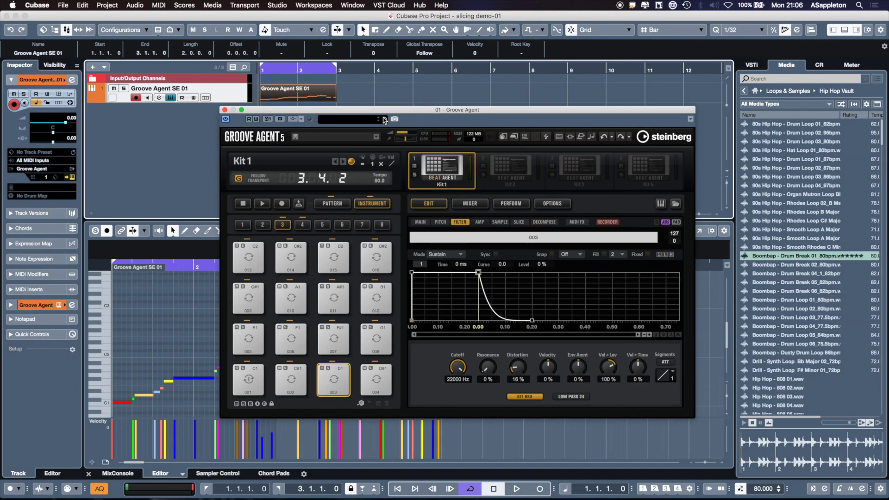
Step: Choose Save Preset for the current kit and reveal the preset attribute fields
left_click(384, 119)
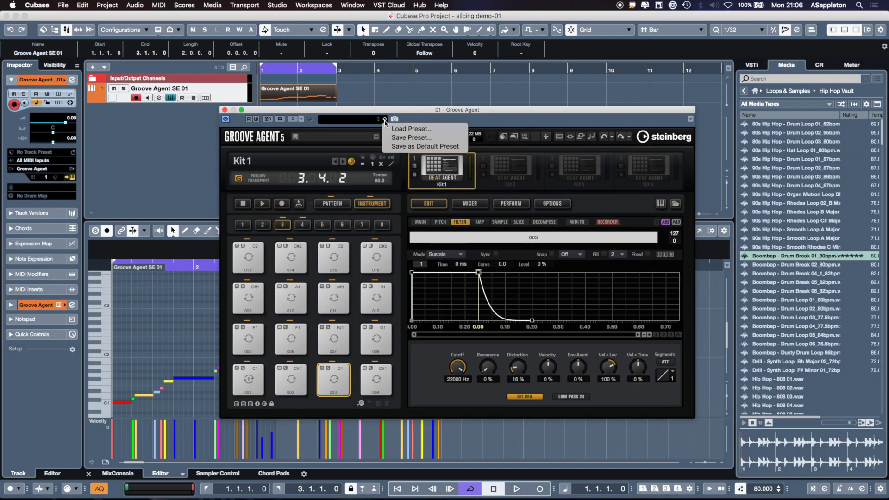
left_click(385, 119)
left_click(385, 119)
left_click(399, 139)
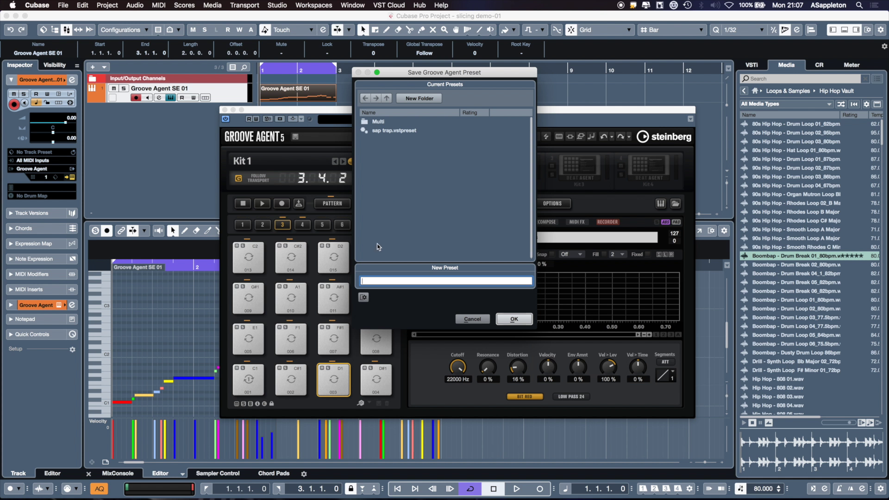
left_click(364, 298)
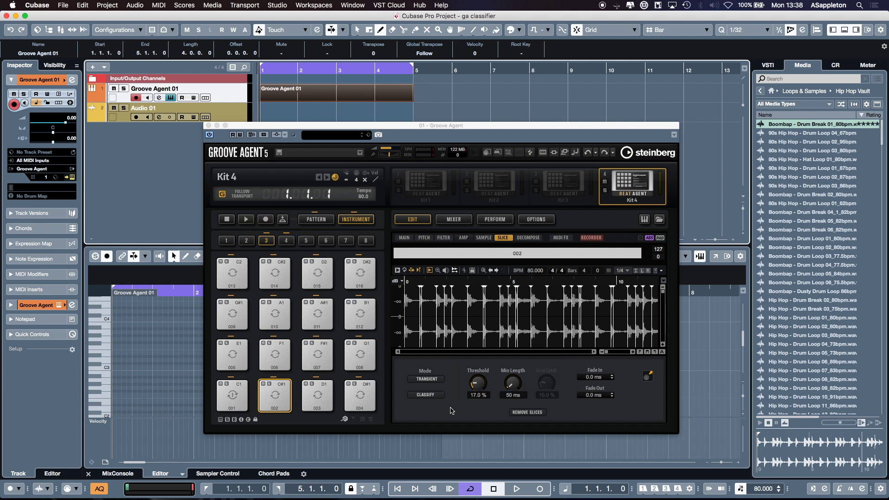
Step: Classify the break's slices as Kick, Snare, Hihat or Perc, then select pad 005 Kick
left_click(435, 399)
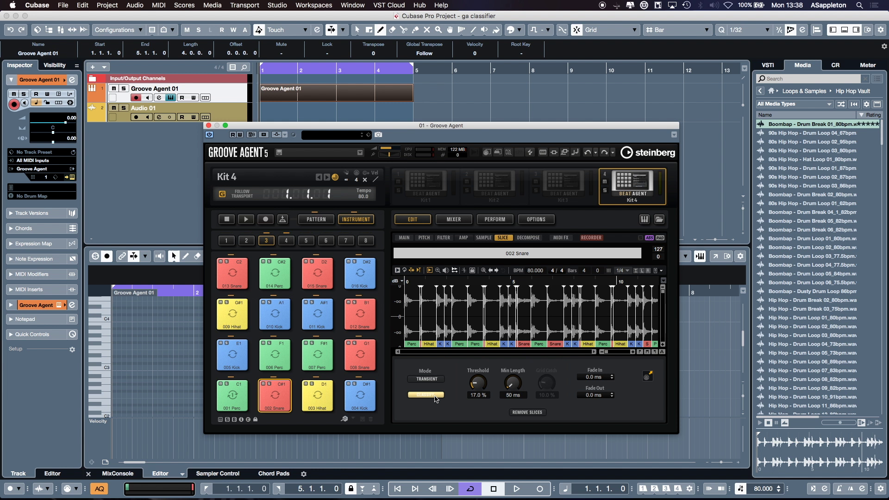
left_click(238, 366)
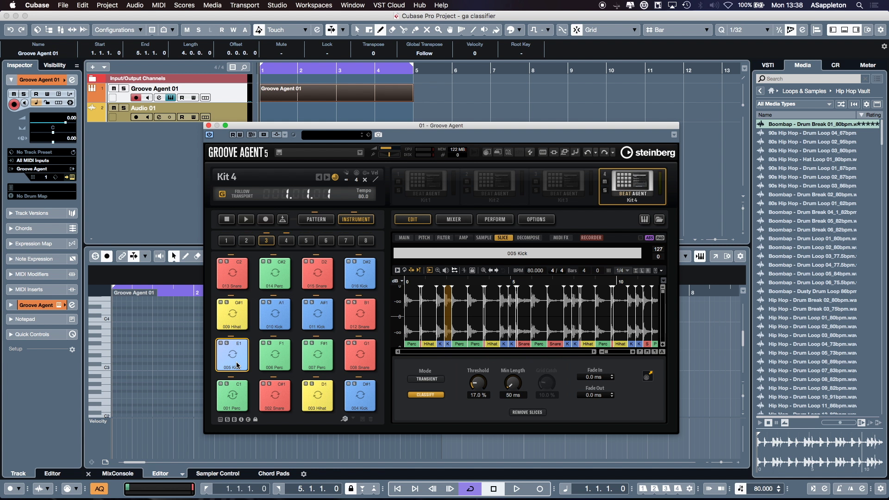
Step: Raise the slice Threshold to 28.5 %, then lower it to 9.5 % to re-slice
left_click_drag(479, 389, 480, 377)
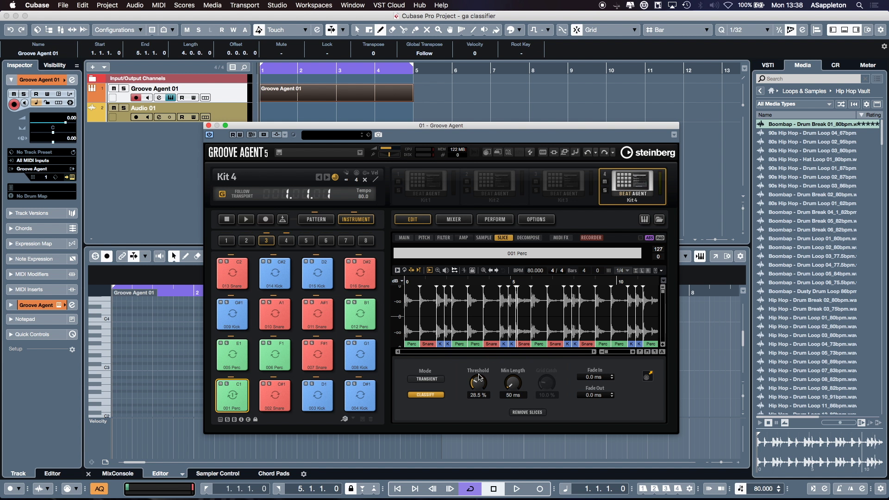
left_click_drag(479, 377, 473, 394)
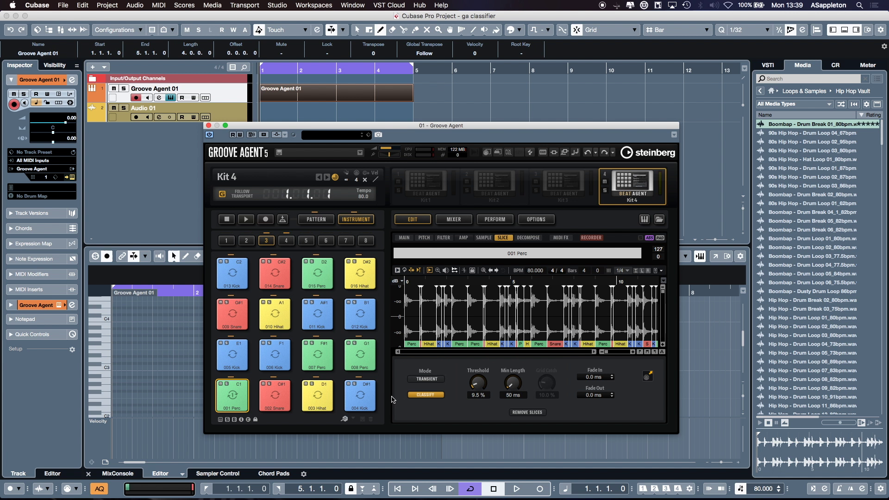
right_click(240, 363)
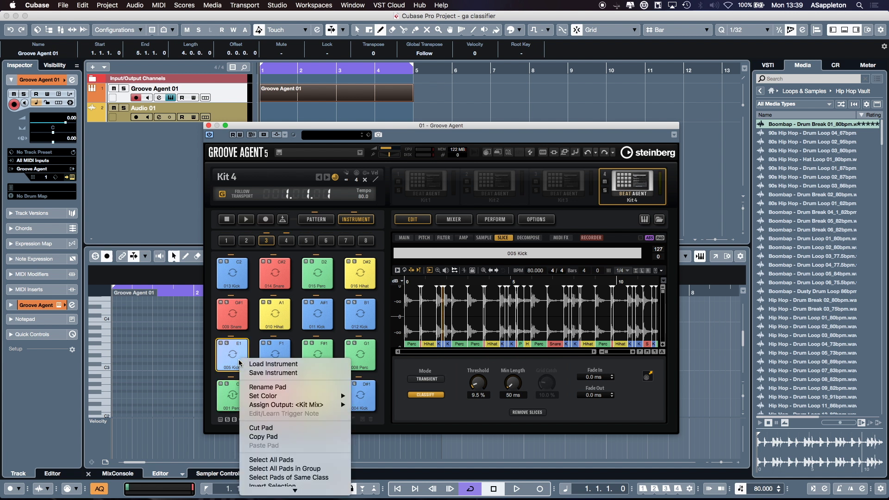
Step: Shorten the filter envelope of all Kick-class pads to 128 ms at 42 %
left_click(278, 477)
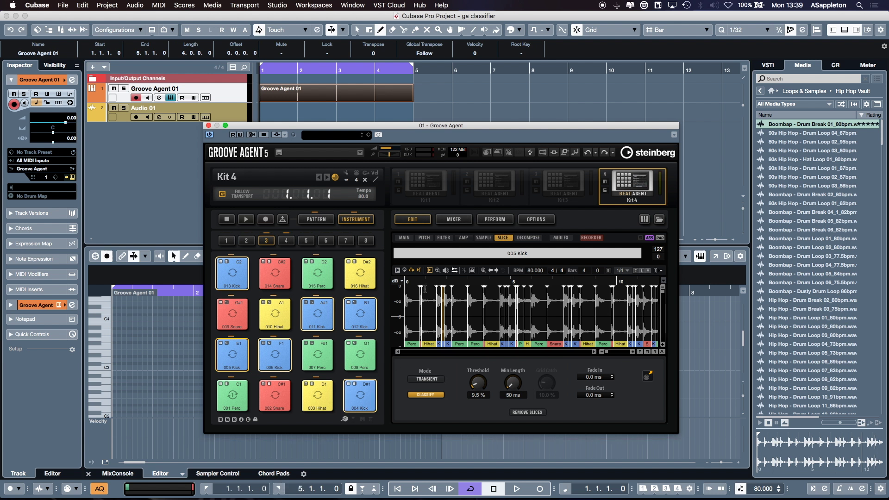
left_click(443, 238)
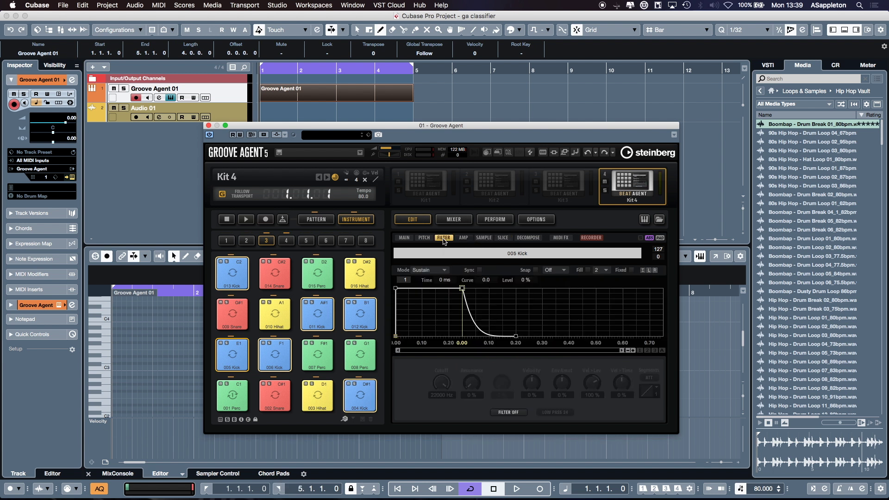
left_click_drag(464, 290, 430, 318)
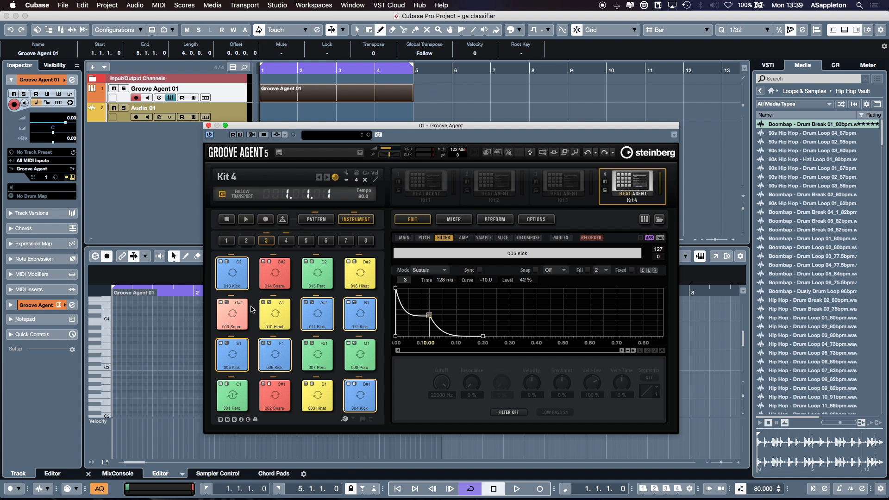
Step: Raise the pitch envelope's middle point on all Snare-class pads to 71 % at 166 ms
right_click(239, 319)
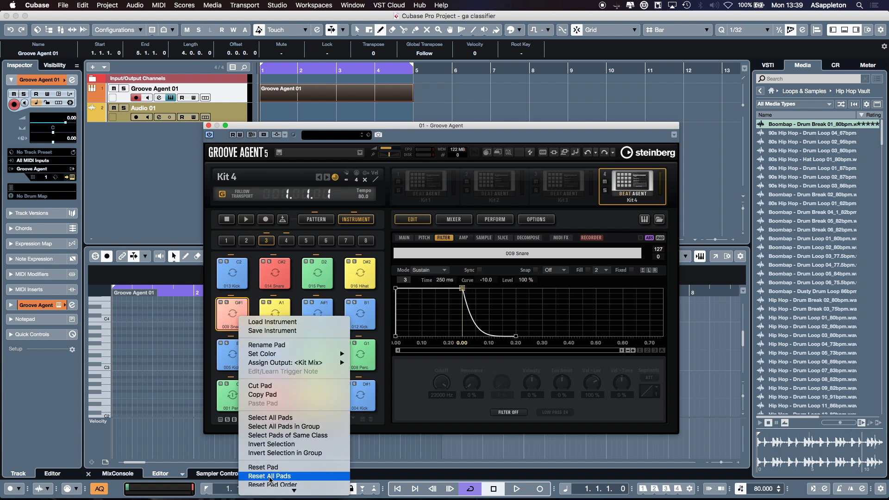
left_click(285, 436)
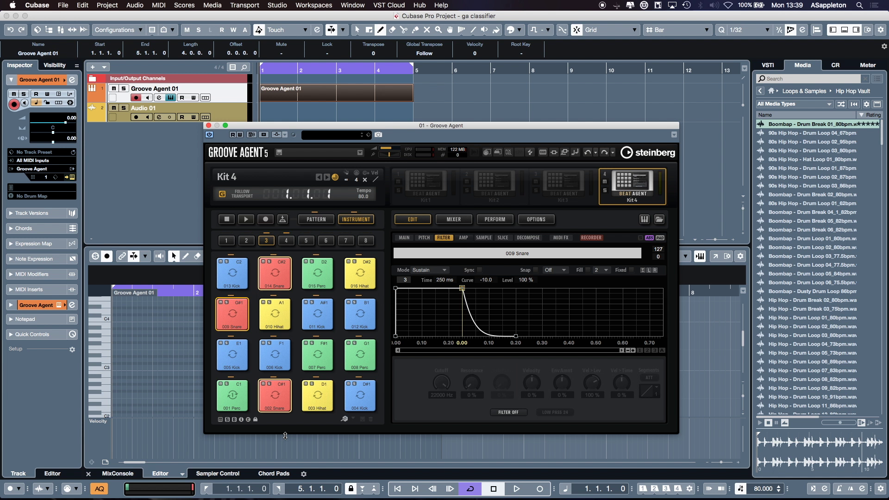
left_click(425, 238)
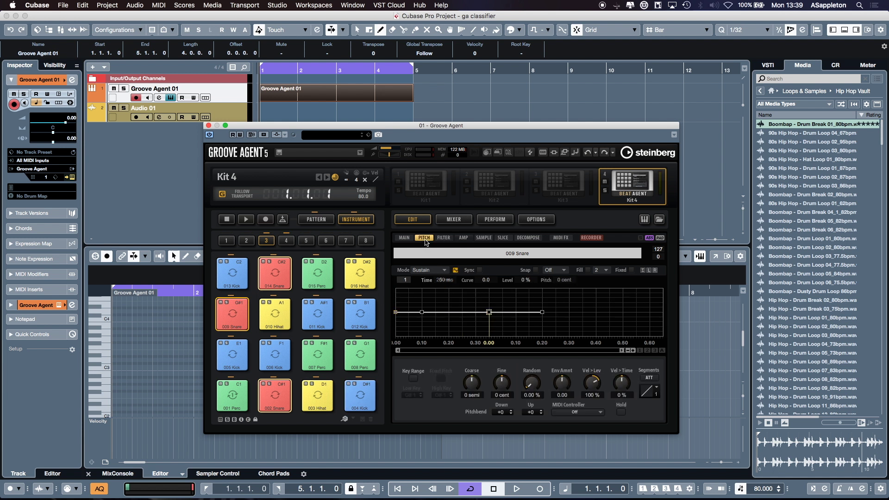
left_click_drag(489, 312, 467, 297)
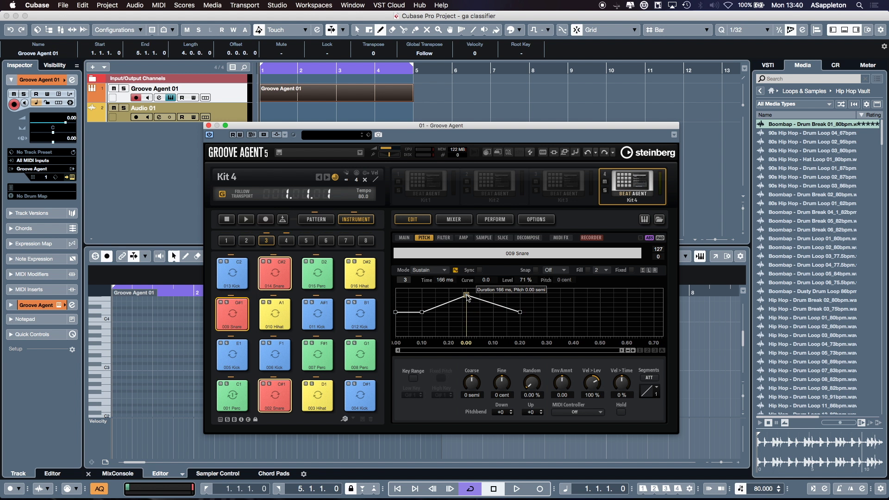
Step: In the pattern editor, use Set Notes of Same Class to move snare-class notes to C#1
left_click(316, 219)
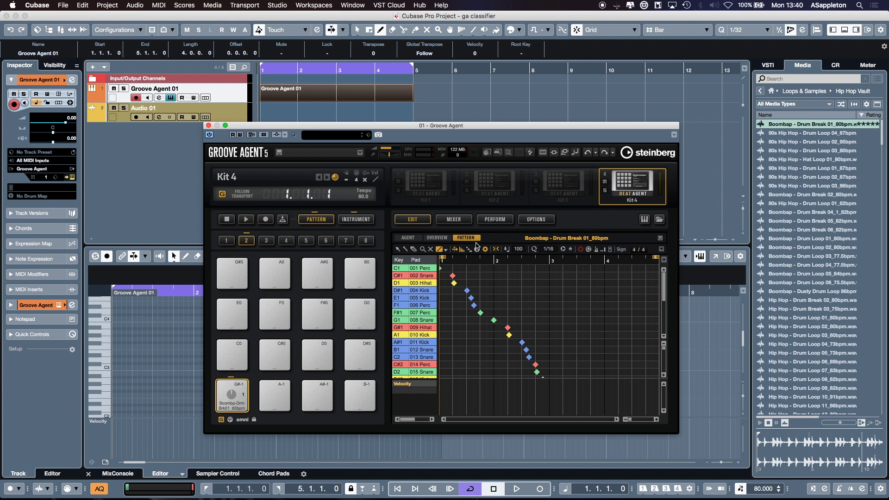
left_click(425, 277)
right_click(425, 278)
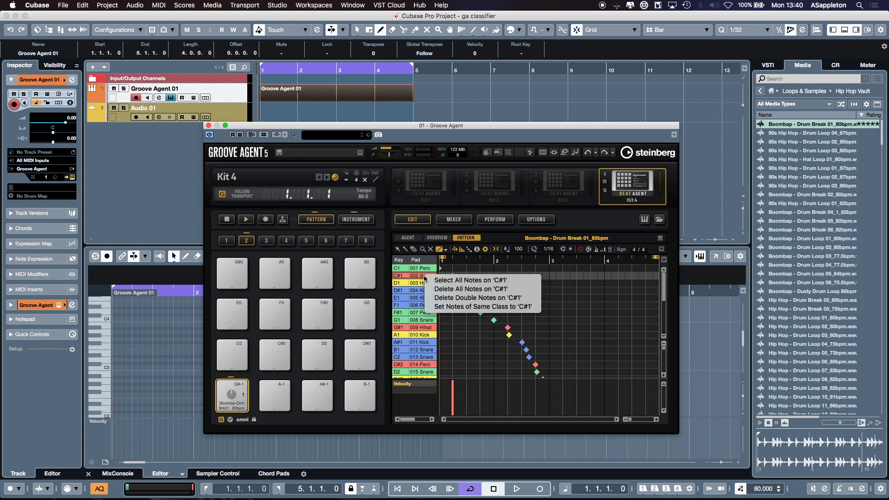
left_click(467, 308)
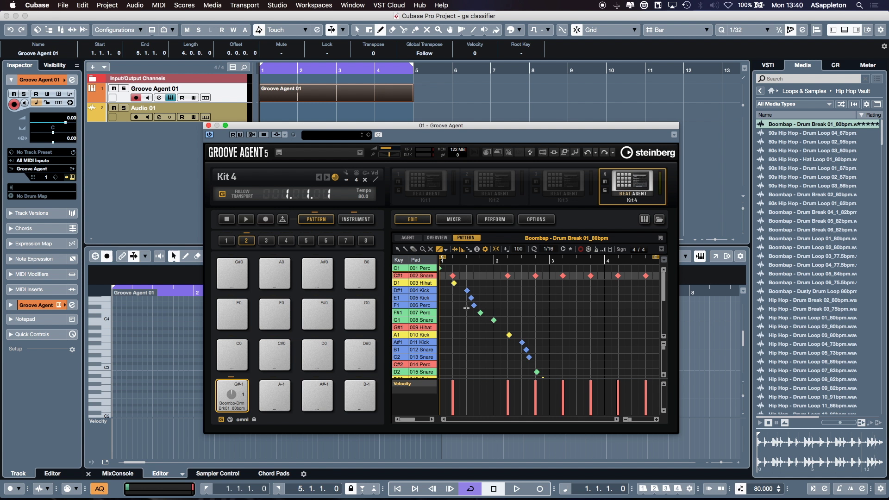